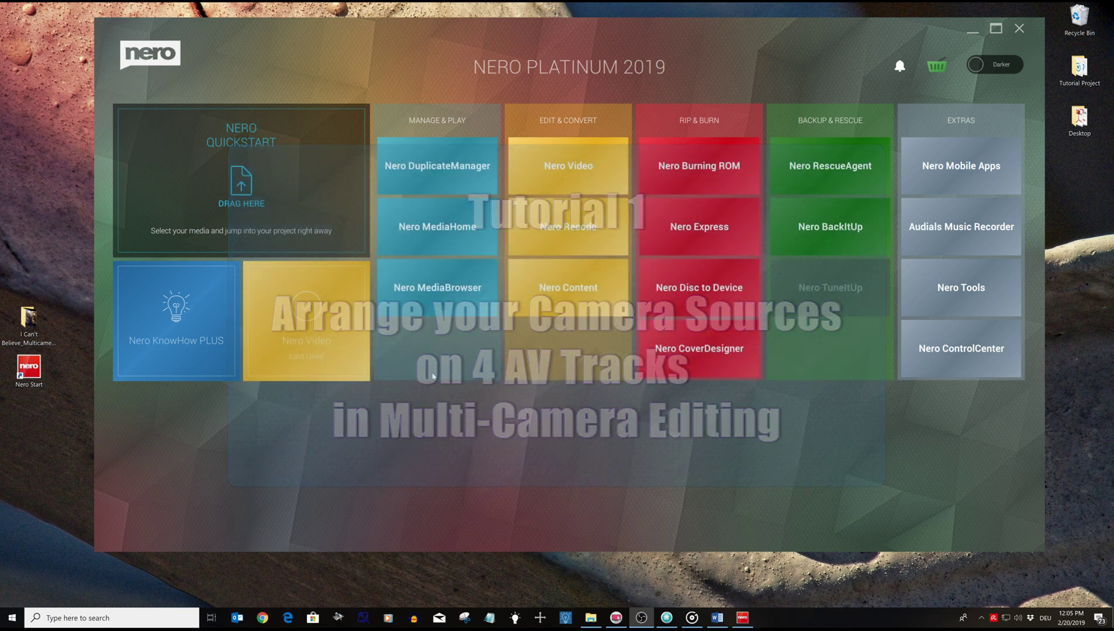
Open the 'I Can't Believe_Multicamera Footage' folder from the taskbar
{"action": "left_click", "coordinate": [594, 619]}
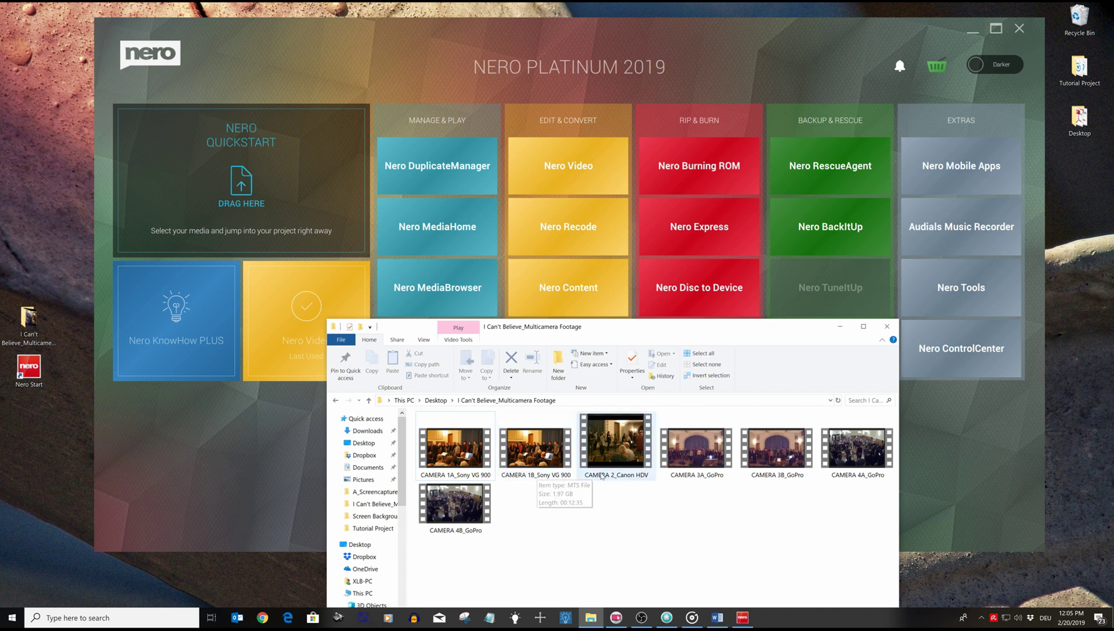
Select the CAMERA 3B_GoPro clip, then put the footage folder window away to reach Nero Video
{"action": "left_click", "coordinate": [772, 477]}
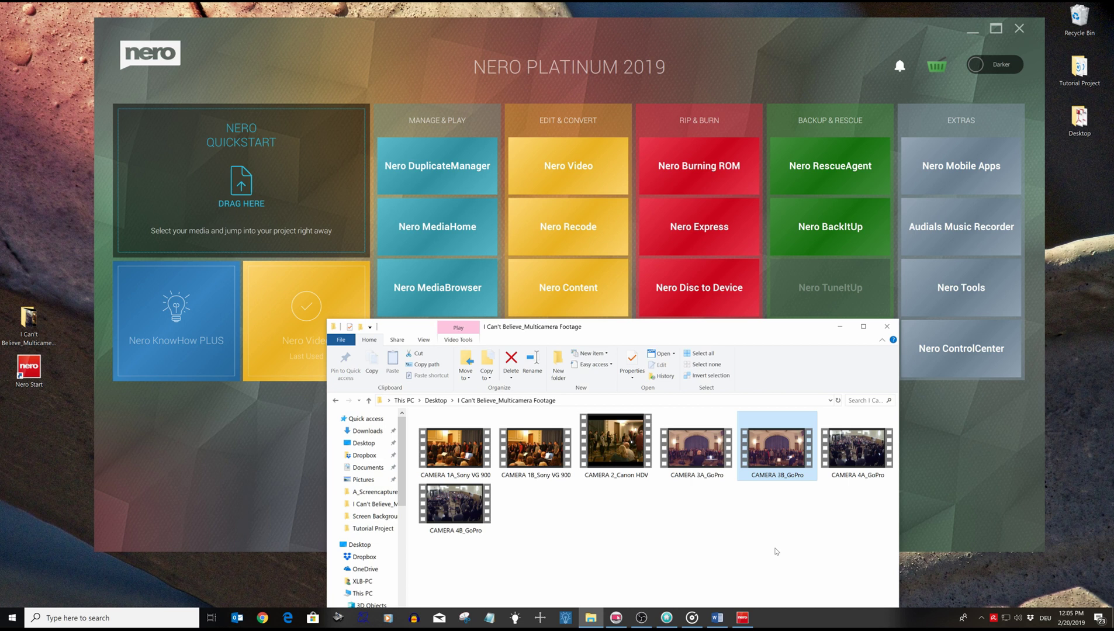
{"action": "left_click", "coordinate": [842, 329]}
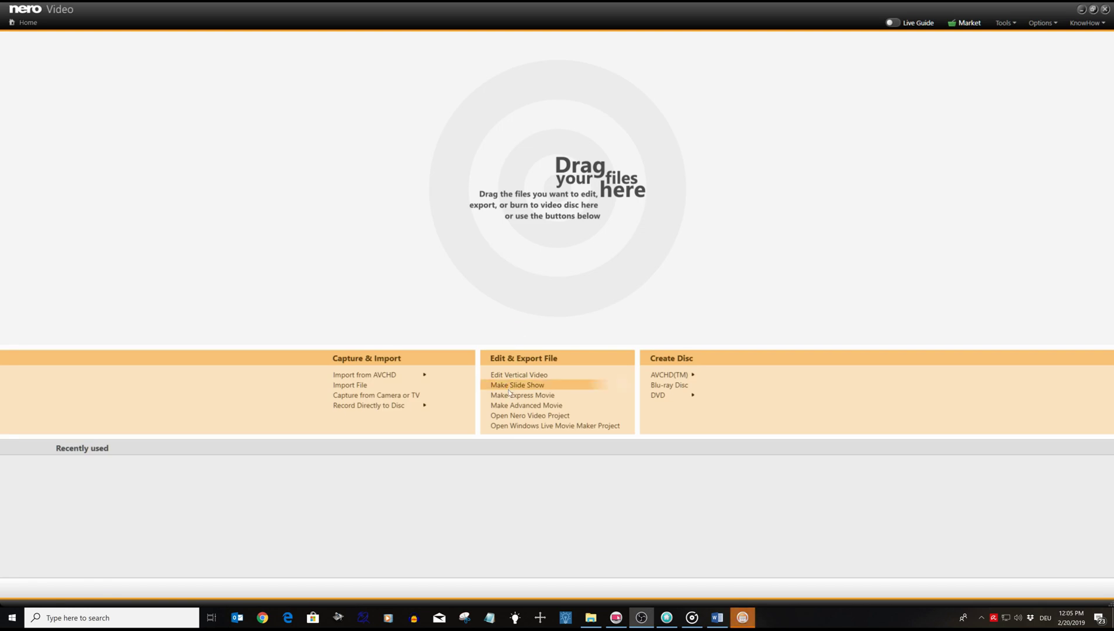
Start an advanced movie project and import all seven camera files, CAMERA 1A_Sony VG 900 onward
{"action": "left_click", "coordinate": [513, 407]}
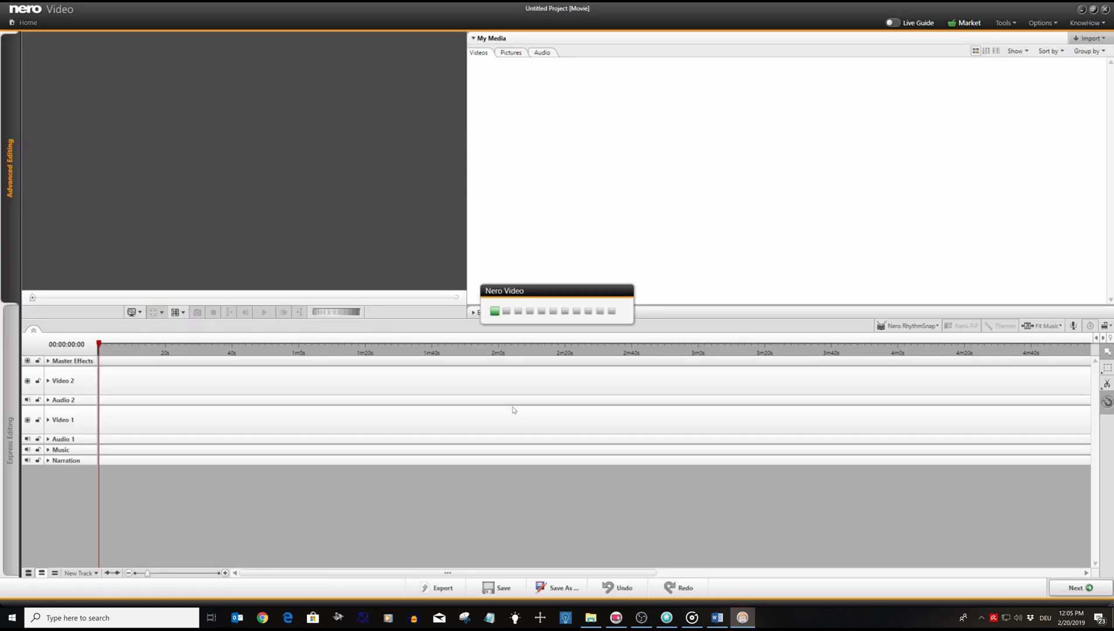
{"action": "left_click", "coordinate": [1078, 39]}
{"action": "left_click", "coordinate": [1061, 53]}
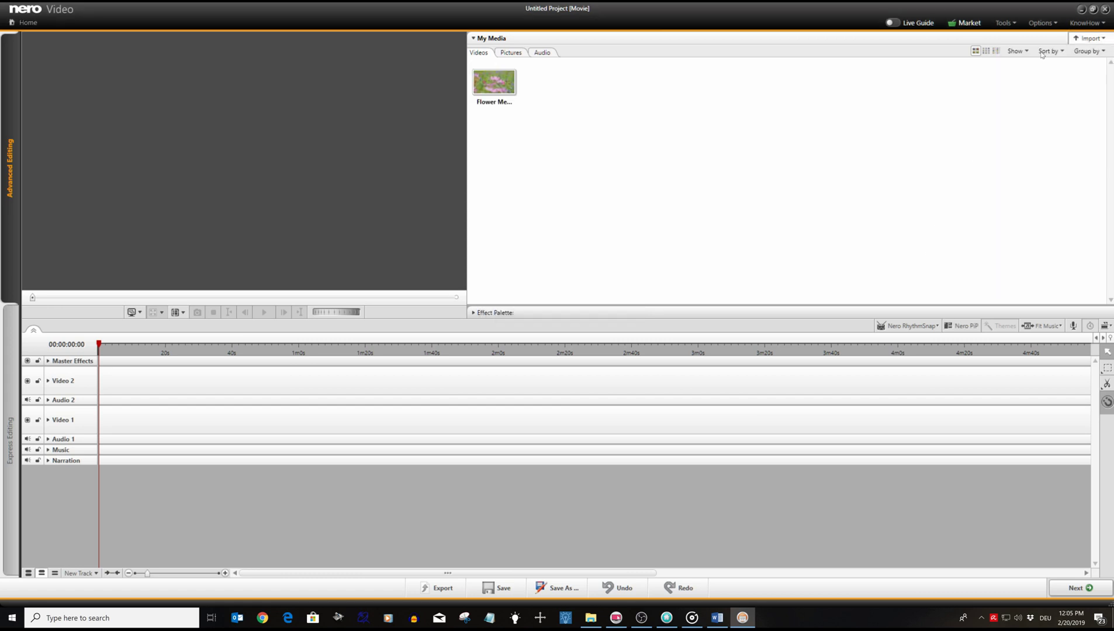
{"action": "left_click", "coordinate": [145, 75]}
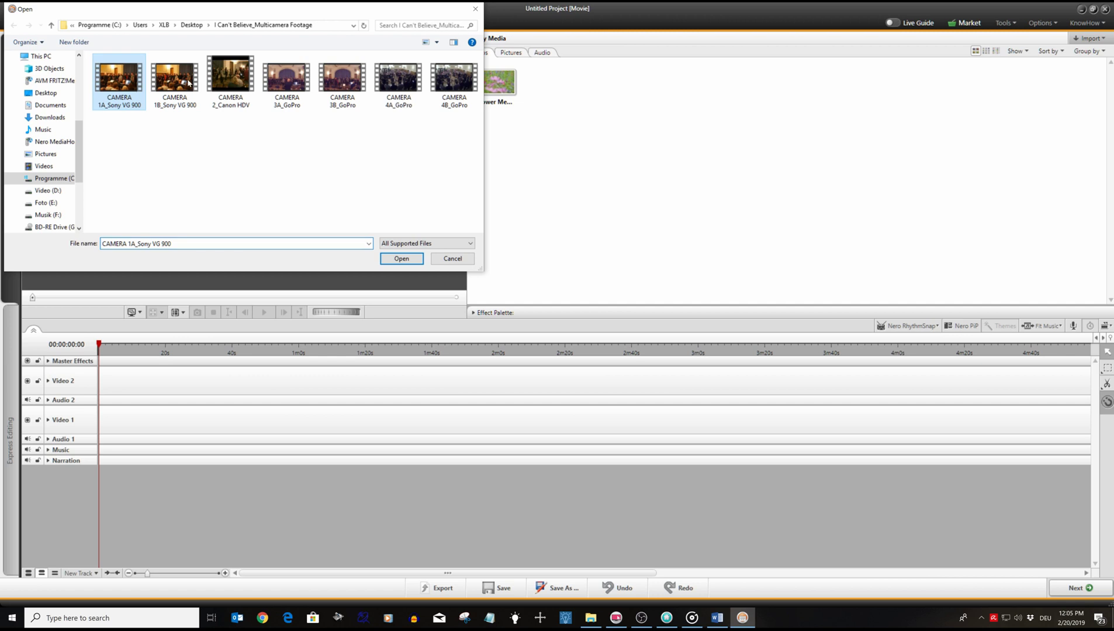
{"action": "left_click", "coordinate": [461, 85], "text": "shift"}
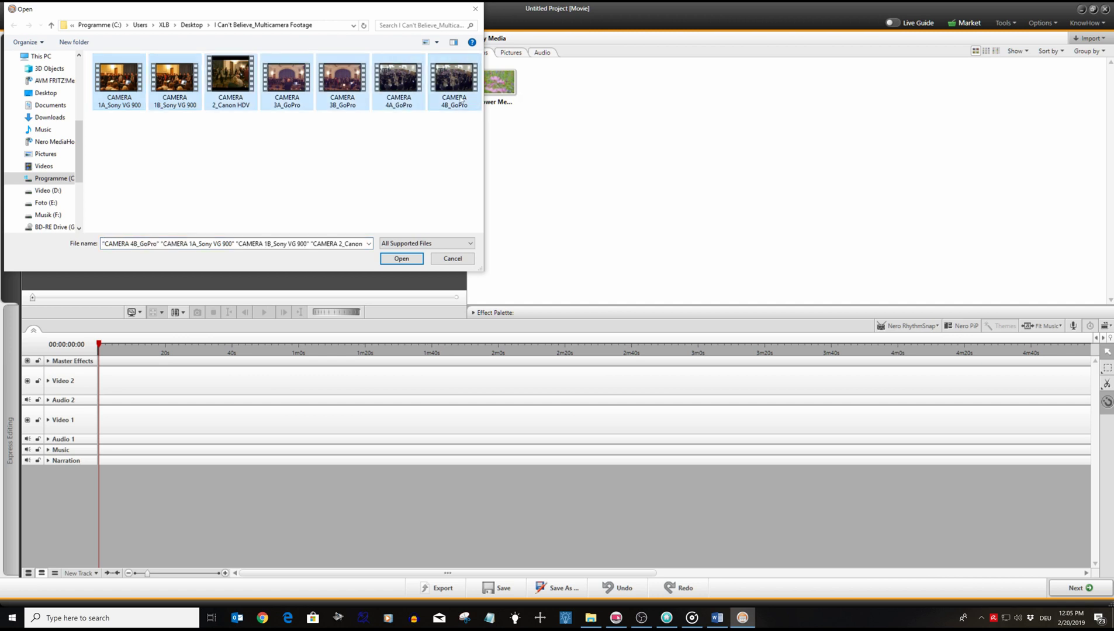
{"action": "left_click", "coordinate": [403, 258]}
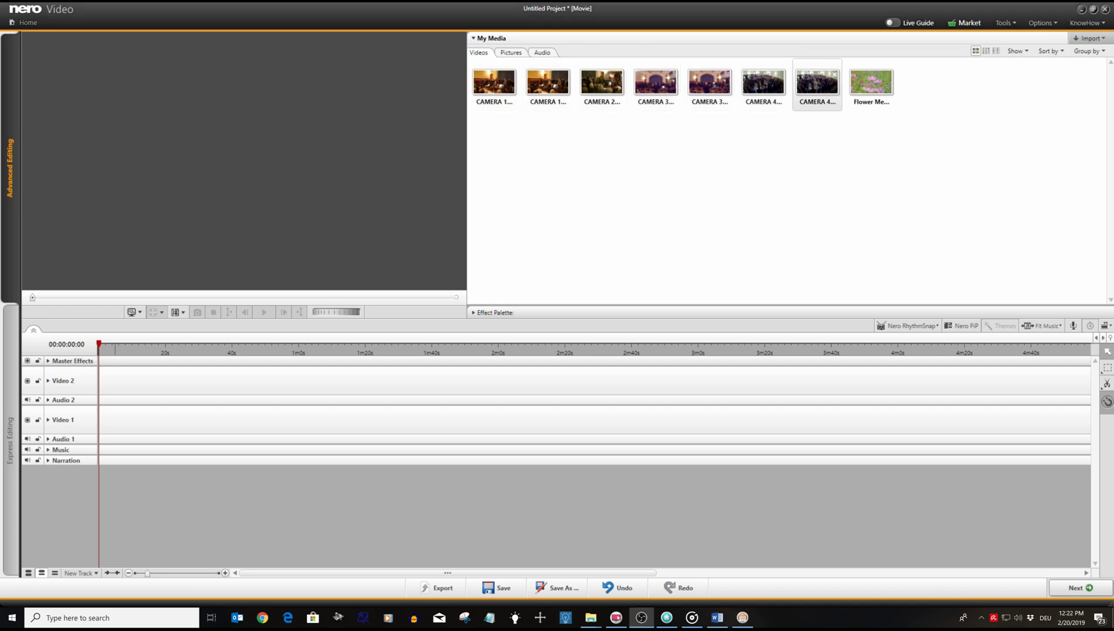
Mark CAMERA 1A_Sony VG 900's start at 00:09:33:03, leaving it 00:03:03:00 long, then select CAMERA 1B
{"action": "double_click", "coordinate": [486, 92]}
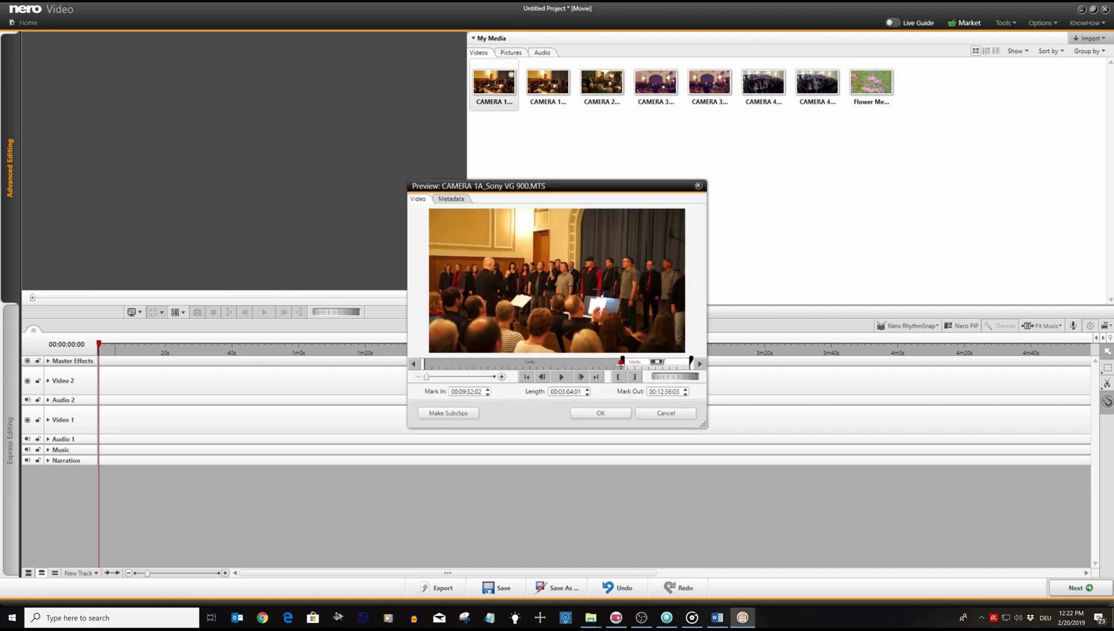
{"action": "left_click", "coordinate": [561, 377]}
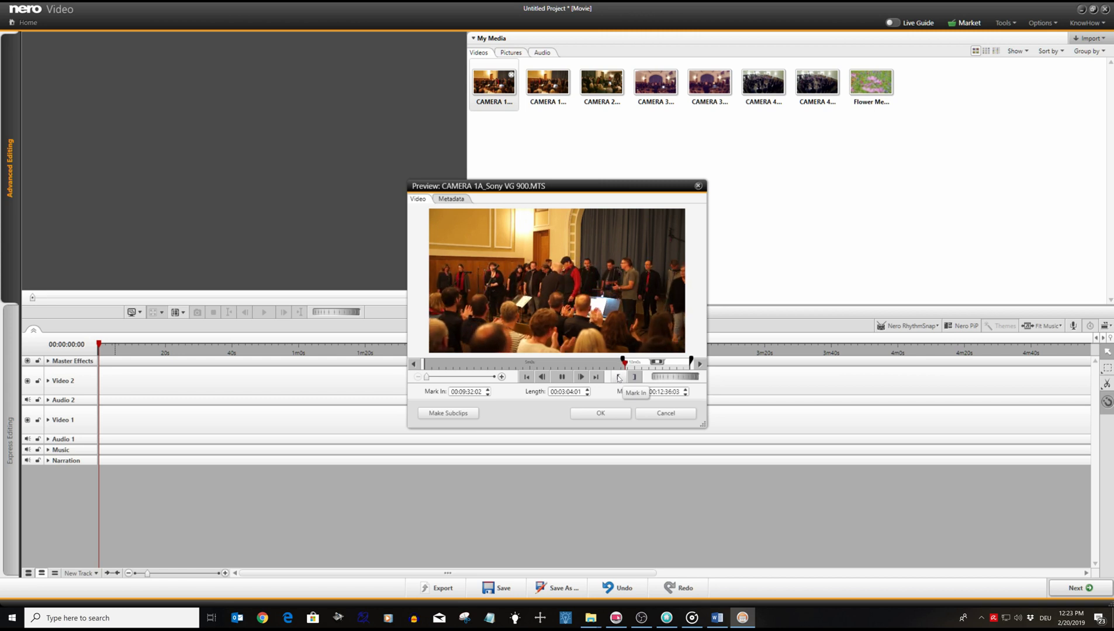
{"action": "left_click", "coordinate": [618, 377]}
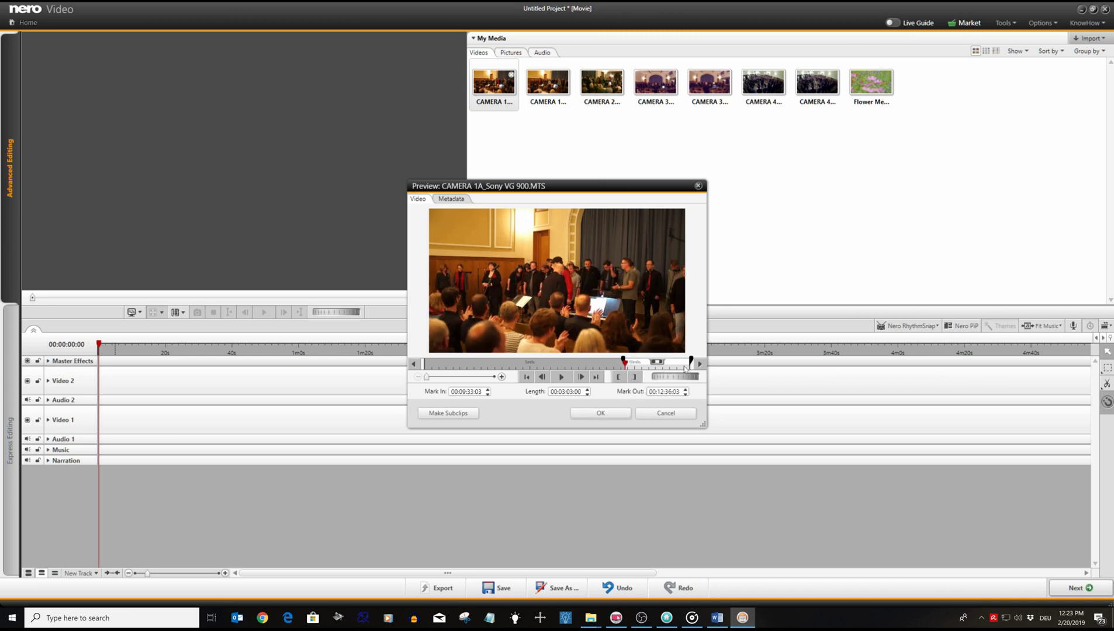
{"action": "left_click", "coordinate": [683, 366]}
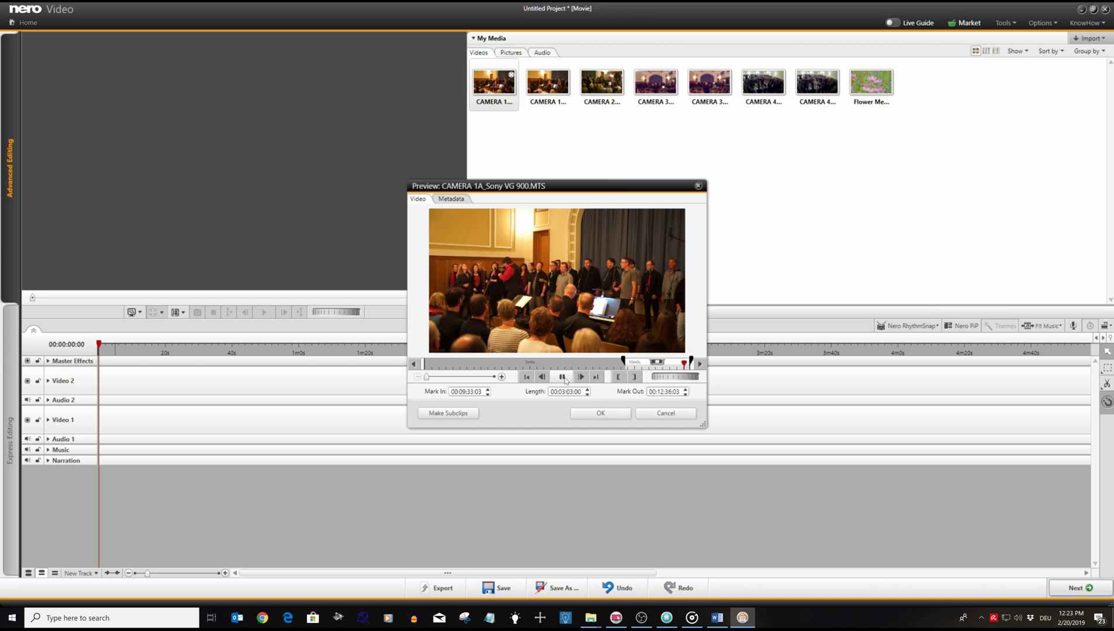
{"action": "left_click", "coordinate": [676, 377]}
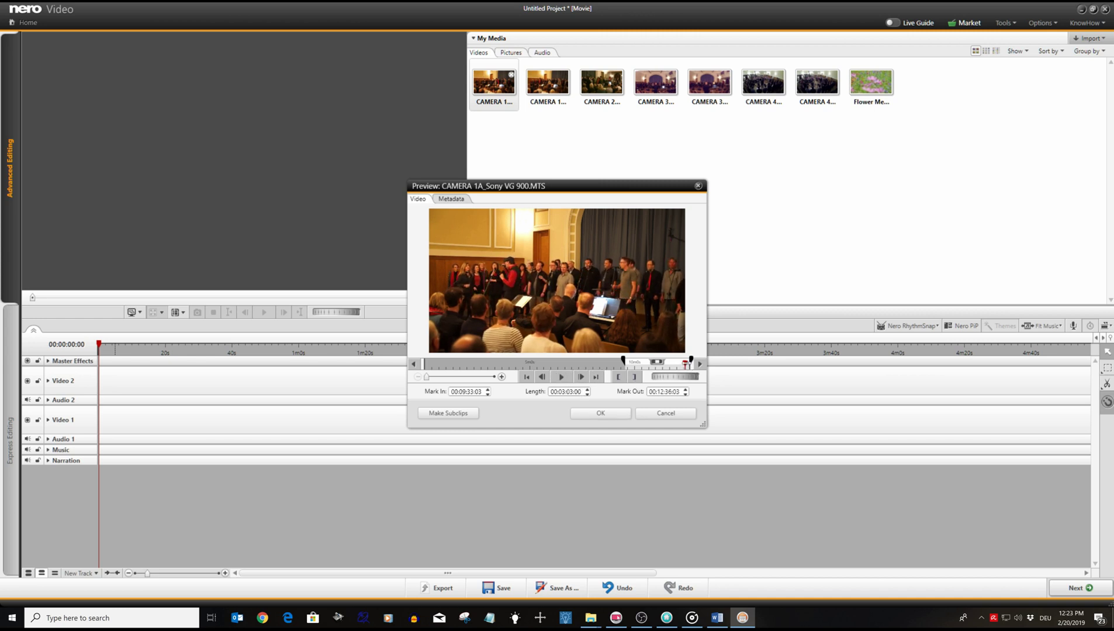
{"action": "left_click", "coordinate": [606, 416]}
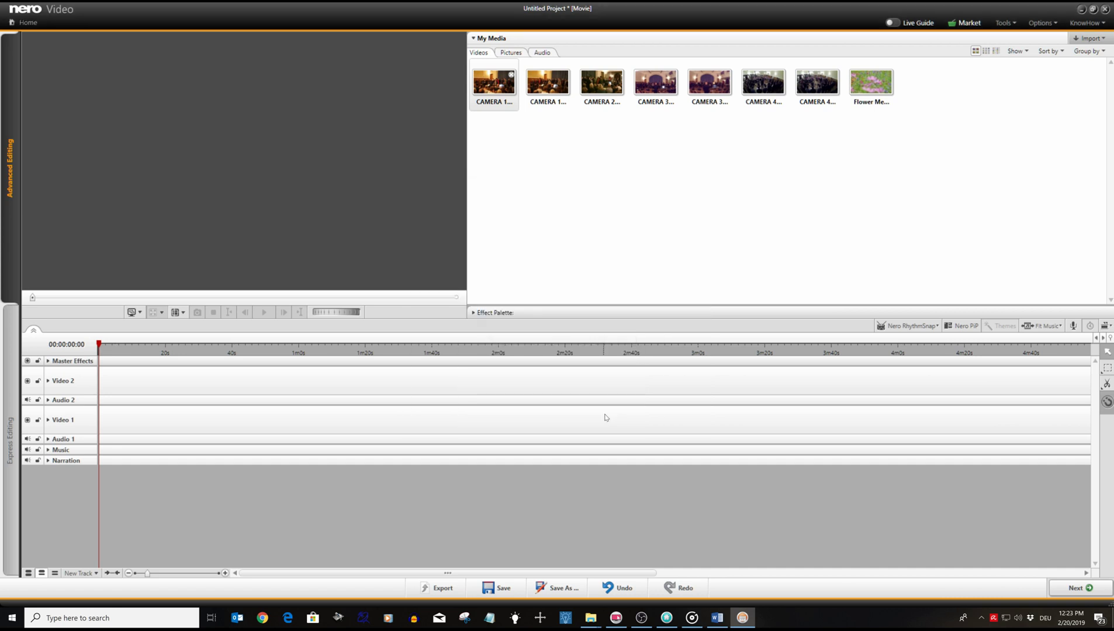
{"action": "left_click", "coordinate": [542, 90]}
Trim the CAMERA 1B_Sony VG 900 clip so it ends at 00:01:53:19
{"action": "double_click", "coordinate": [542, 90]}
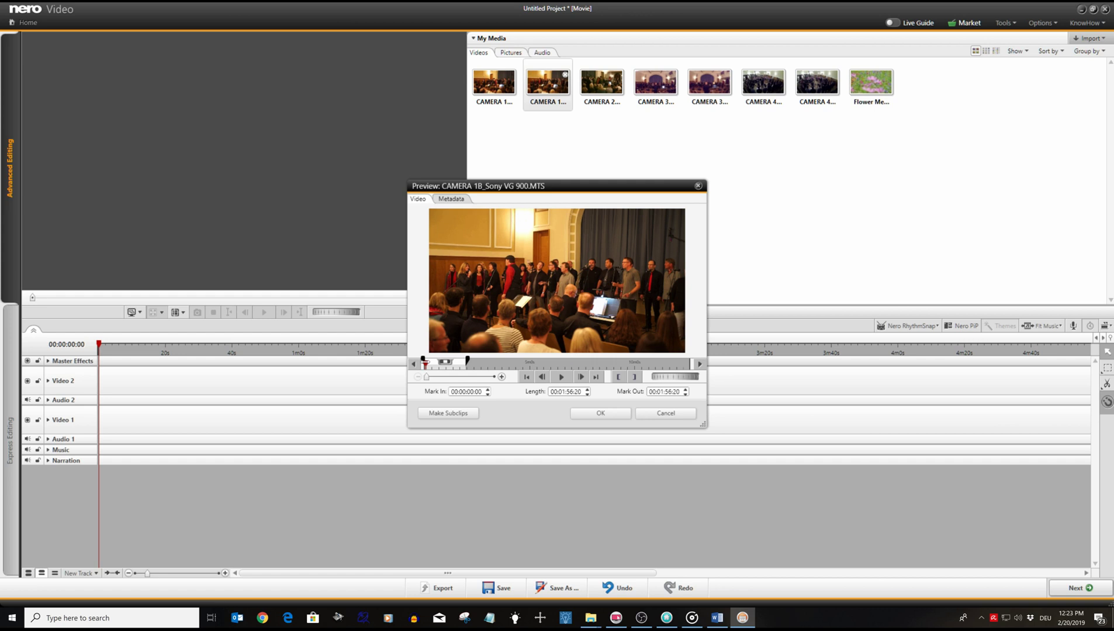
{"action": "left_click_drag", "start_coordinate": [424, 363], "coordinate": [460, 363]}
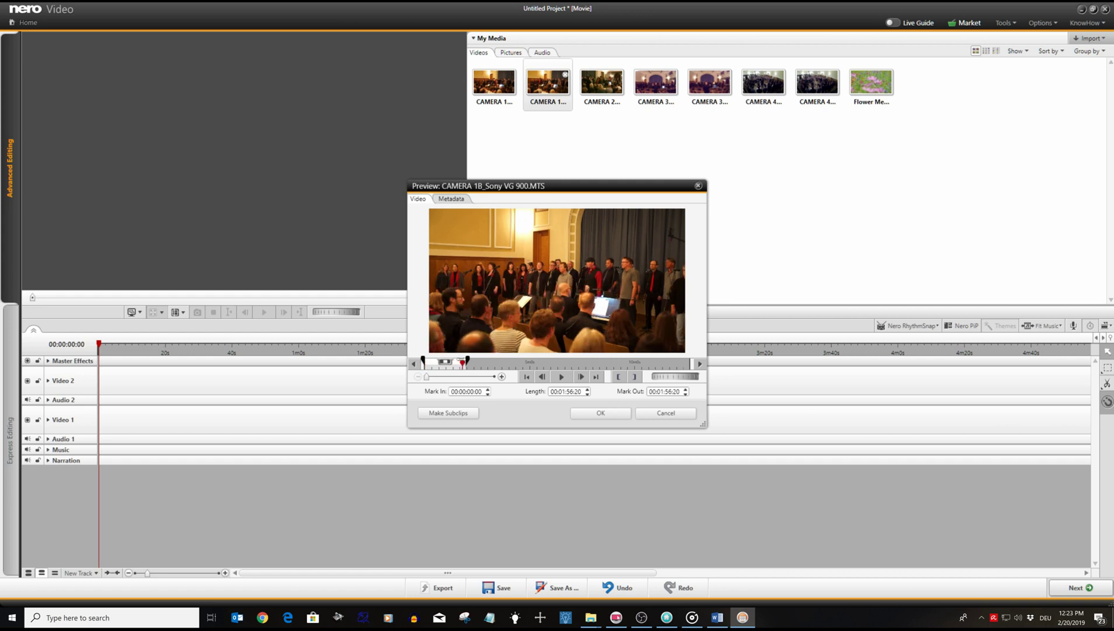
{"action": "left_click", "coordinate": [562, 378]}
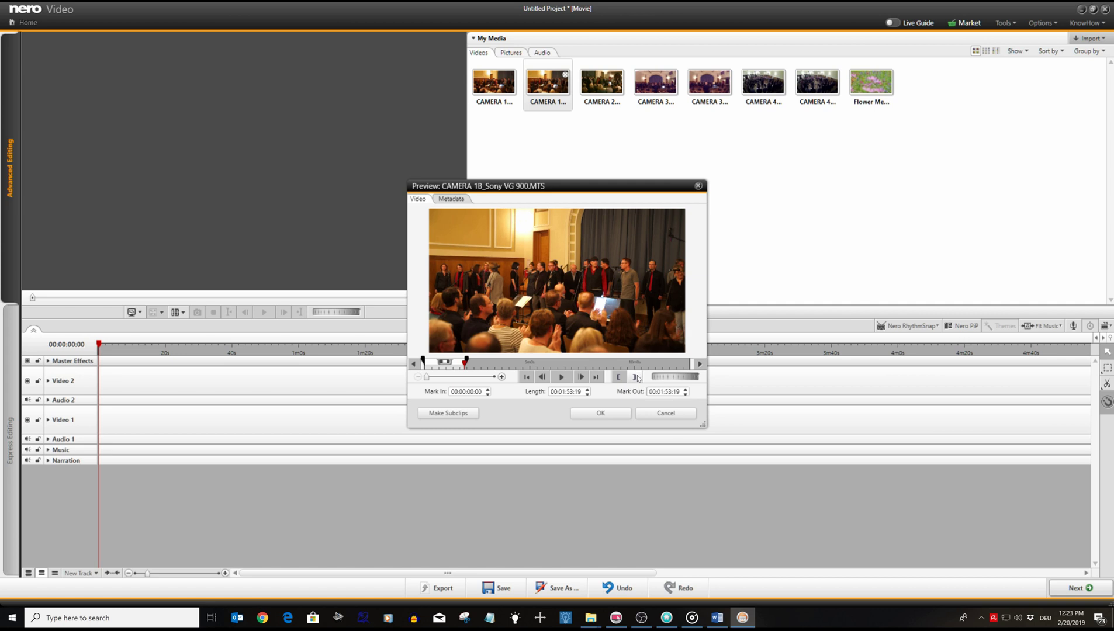
{"action": "left_click", "coordinate": [610, 416]}
Mark the CAMERA 2 clip's end at 00:40:10:08 and accept the trim
{"action": "left_click", "coordinate": [601, 82]}
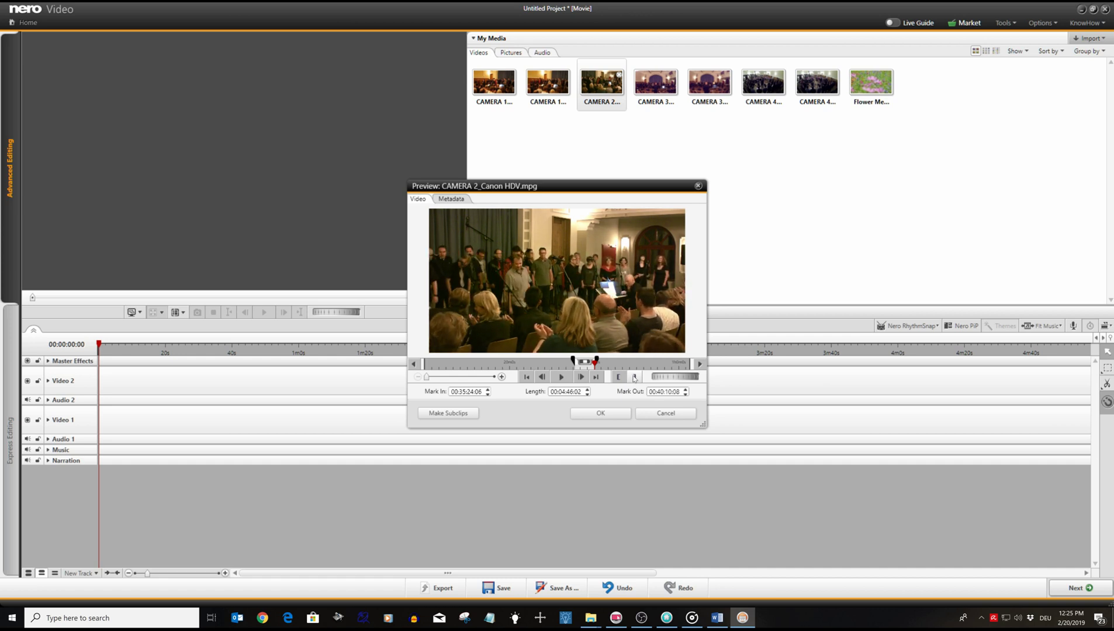
{"action": "left_click", "coordinate": [635, 377]}
{"action": "left_click", "coordinate": [600, 413]}
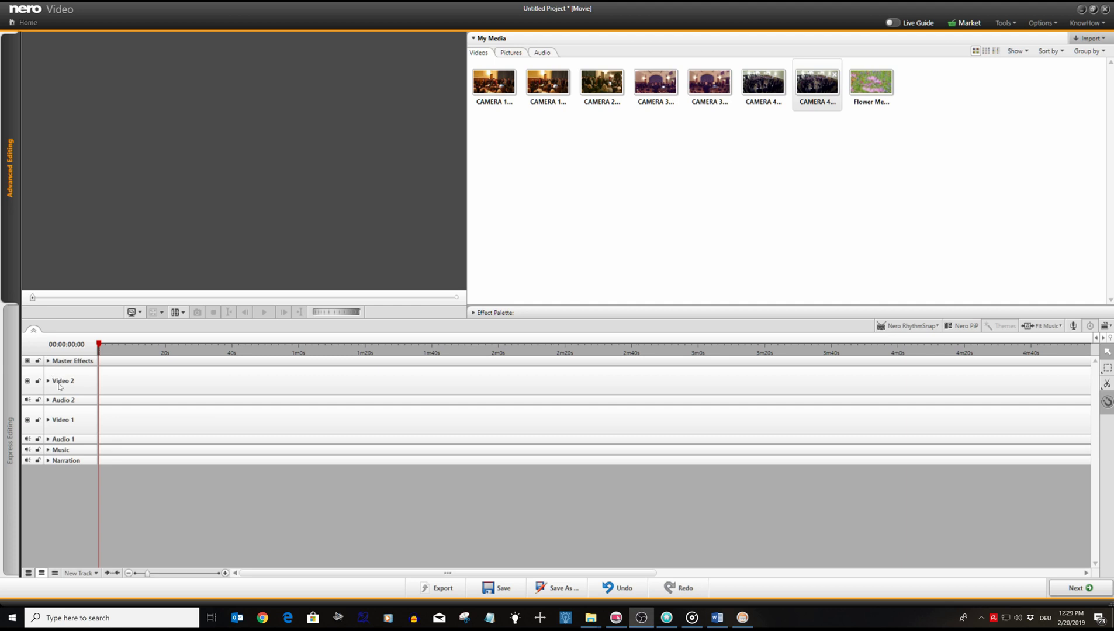
Add two more paired video and audio tracks so Video 1–4 and Audio 1–4 exist
{"action": "left_click", "coordinate": [92, 574]}
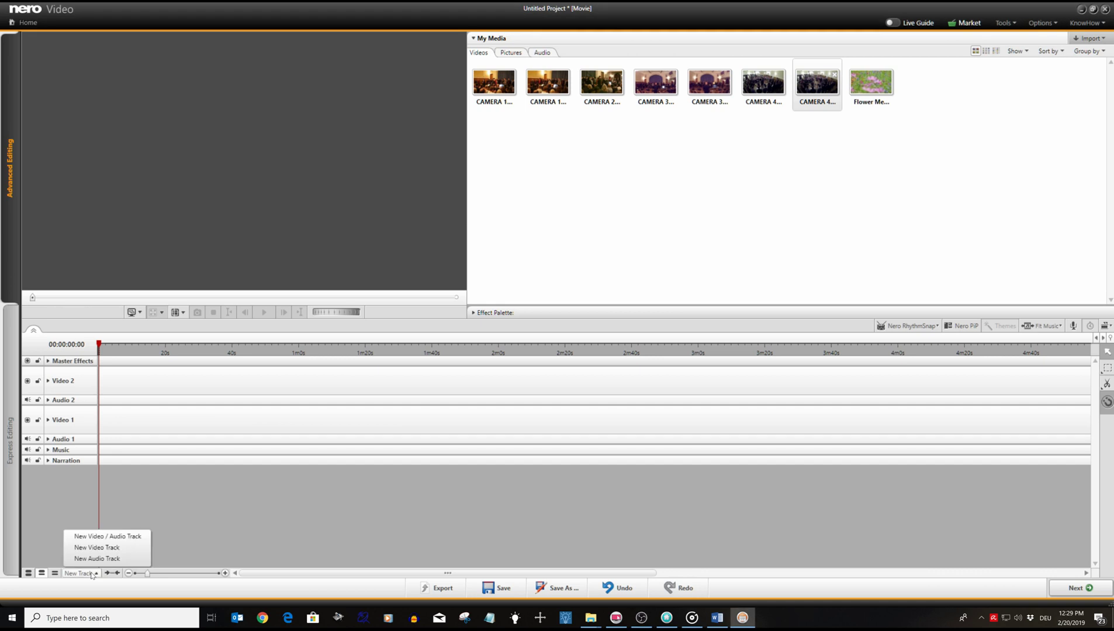
{"action": "left_click", "coordinate": [97, 536]}
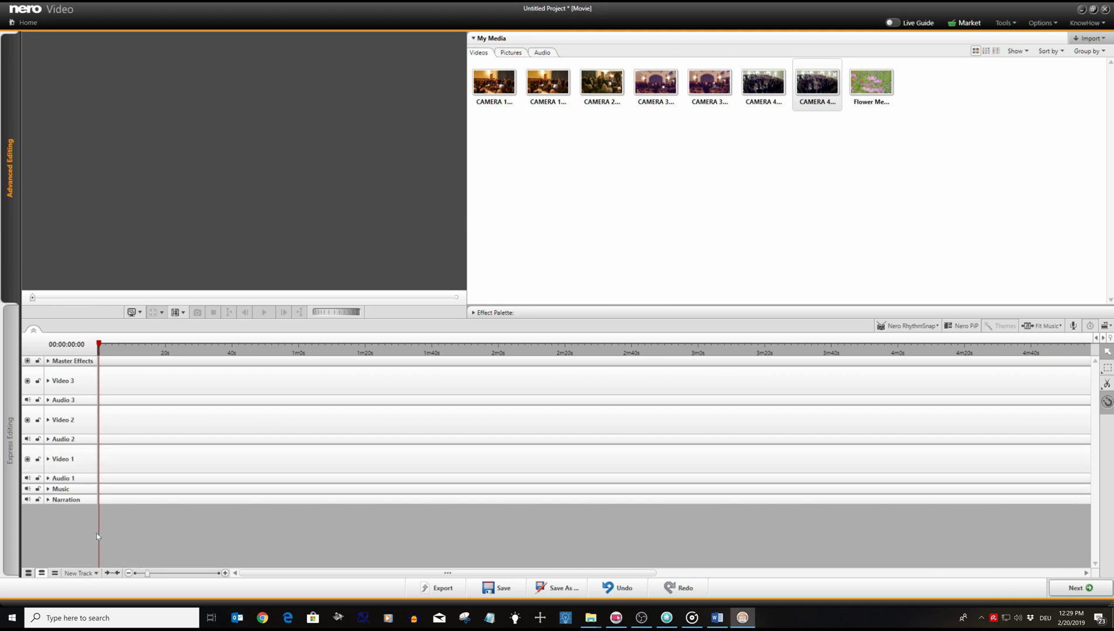
{"action": "left_click", "coordinate": [96, 573]}
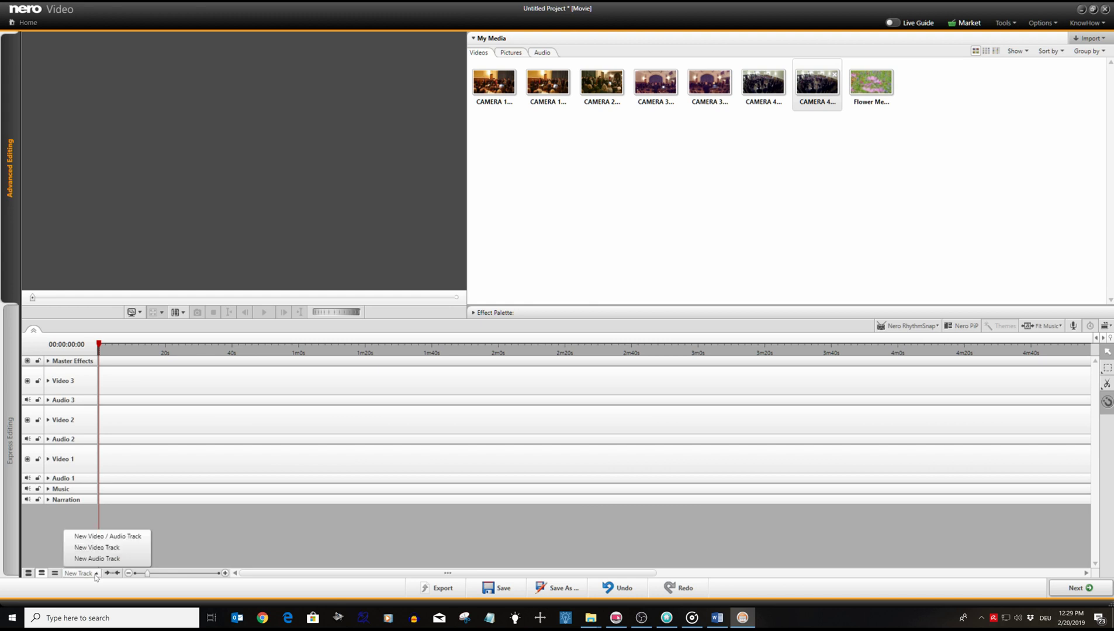
{"action": "left_click", "coordinate": [94, 536]}
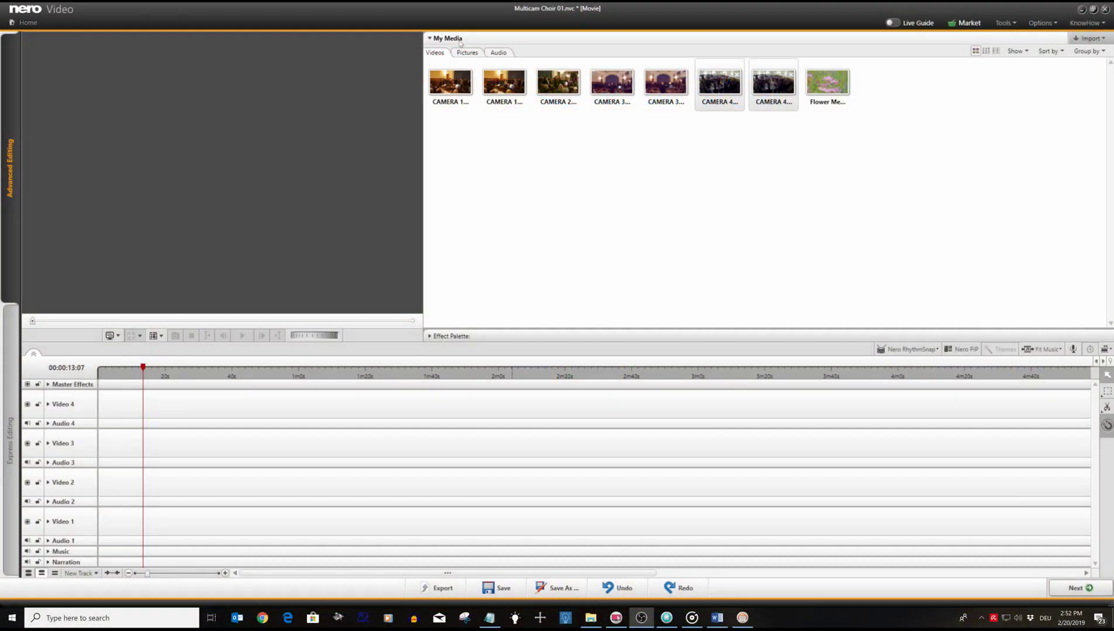
Place CAMERA 1 clips on Video 4, CAMERA 2 on Video 3, CAMERA 3 on Video 2, CAMERA 4 on Video 1
{"action": "left_click", "coordinate": [447, 84]}
{"action": "left_click", "coordinate": [502, 84], "text": "shift"}
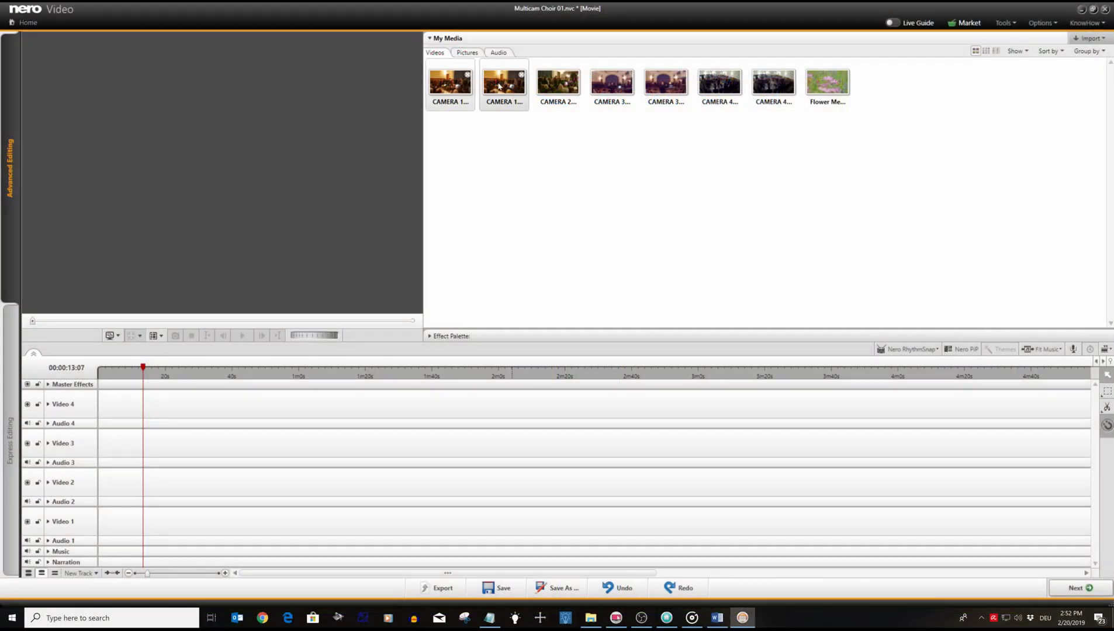
{"action": "left_click_drag", "start_coordinate": [501, 88], "coordinate": [141, 404]}
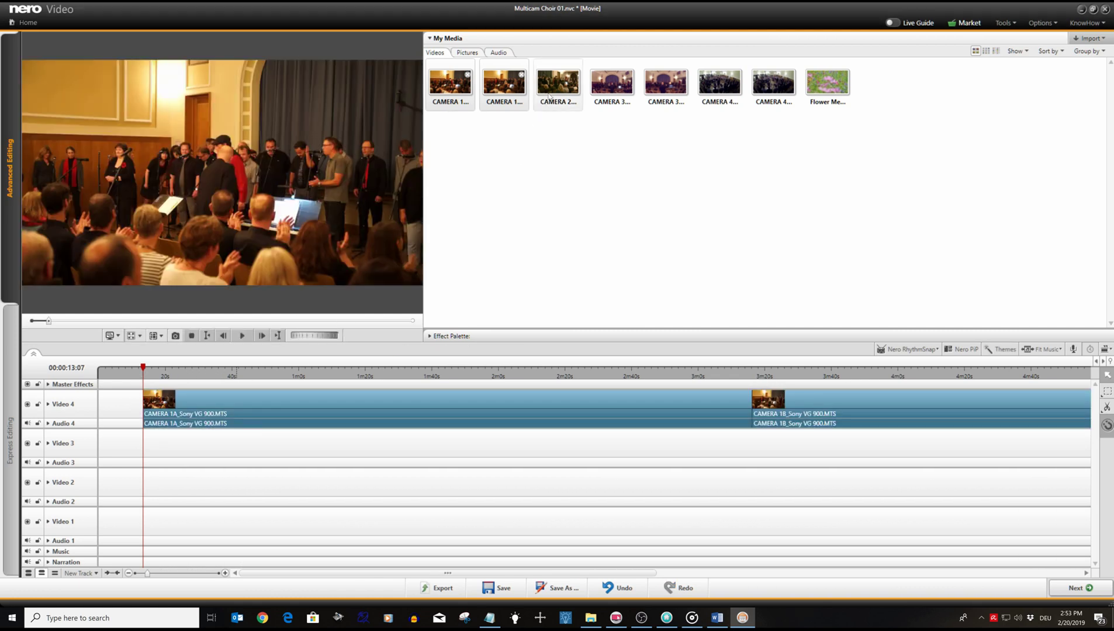
{"action": "left_click_drag", "start_coordinate": [552, 93], "coordinate": [142, 447]}
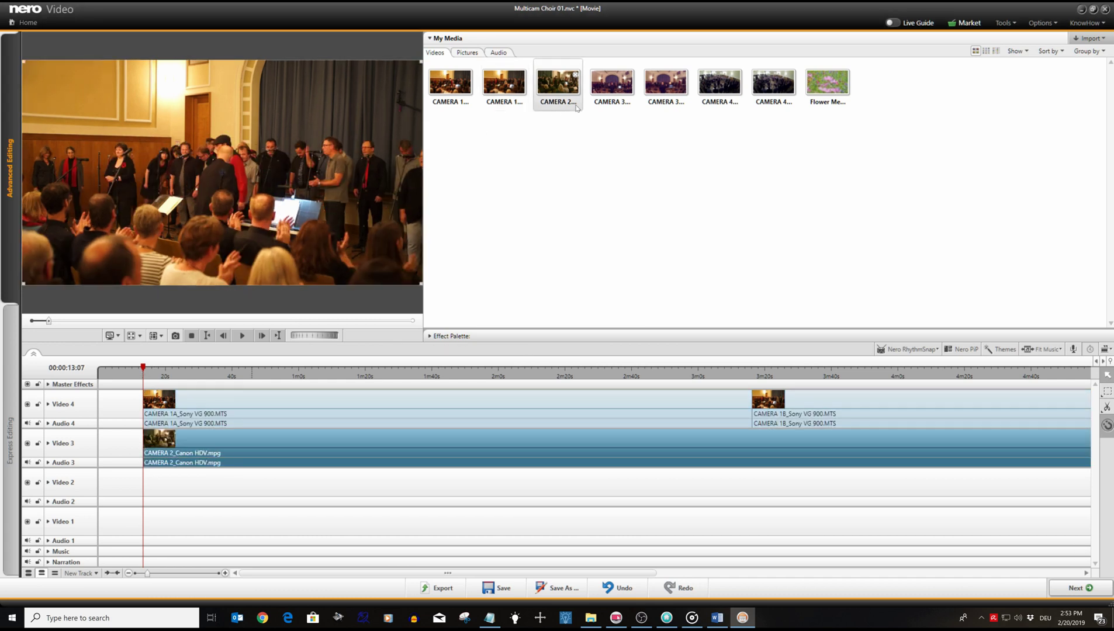
{"action": "left_click", "coordinate": [611, 82]}
{"action": "left_click_drag", "start_coordinate": [613, 86], "coordinate": [131, 492]}
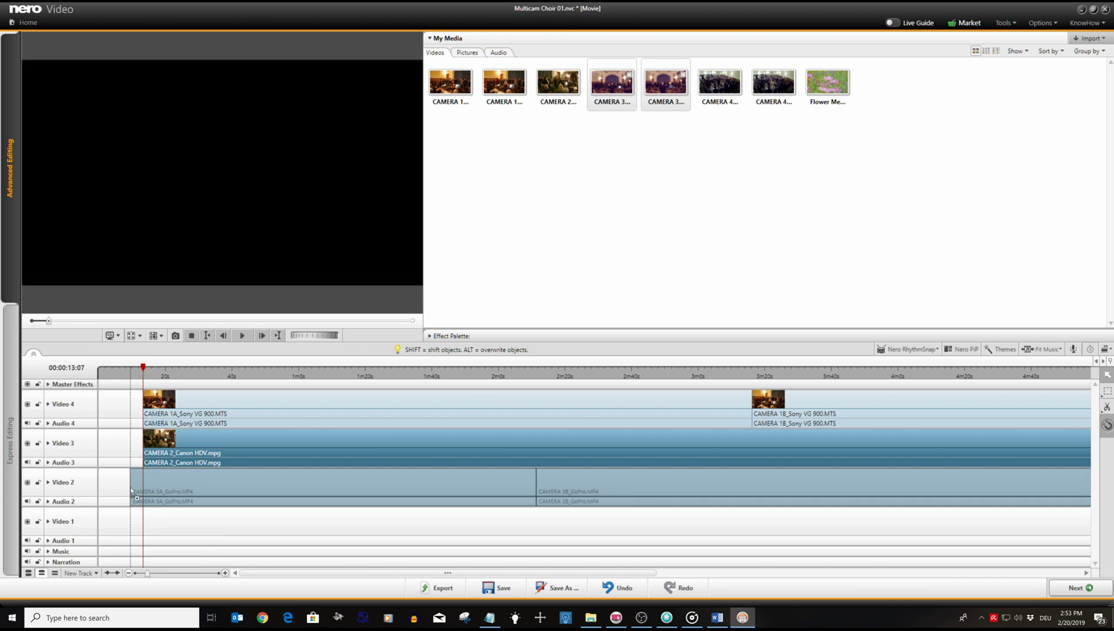
{"action": "left_click", "coordinate": [710, 87]}
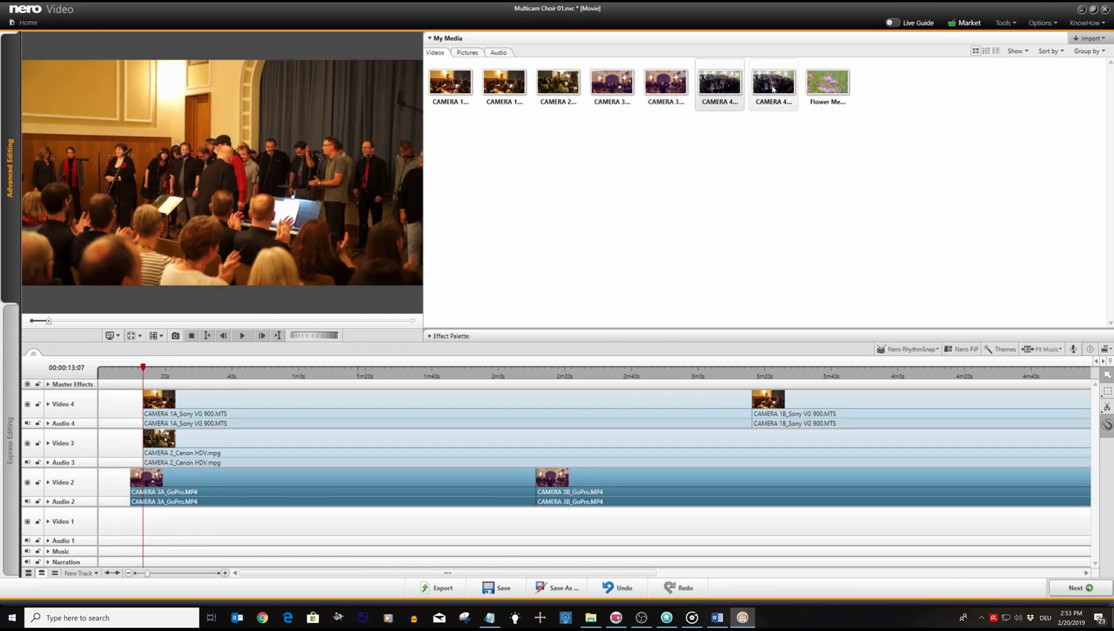
{"action": "left_click", "coordinate": [774, 88], "text": "shift"}
{"action": "left_click_drag", "start_coordinate": [728, 83], "coordinate": [145, 533]}
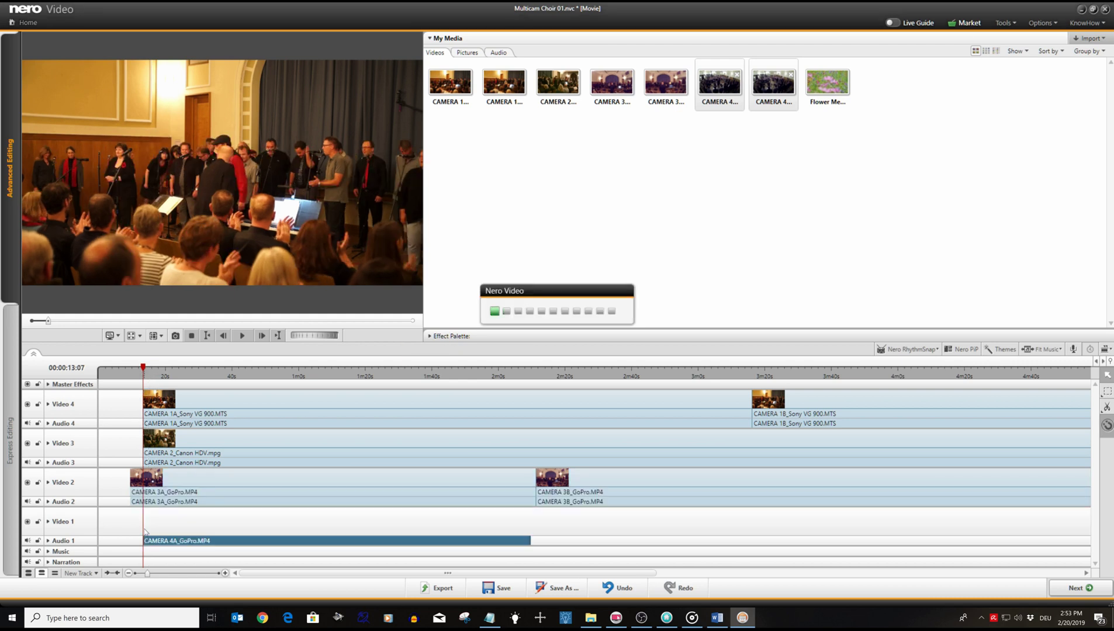
Rename the top tracks Camera 1, Audio 1, Camera 2 and Audio 2
{"action": "right_click", "coordinate": [63, 404]}
{"action": "left_click", "coordinate": [74, 423]}
{"action": "type", "text": "Camera 1"}
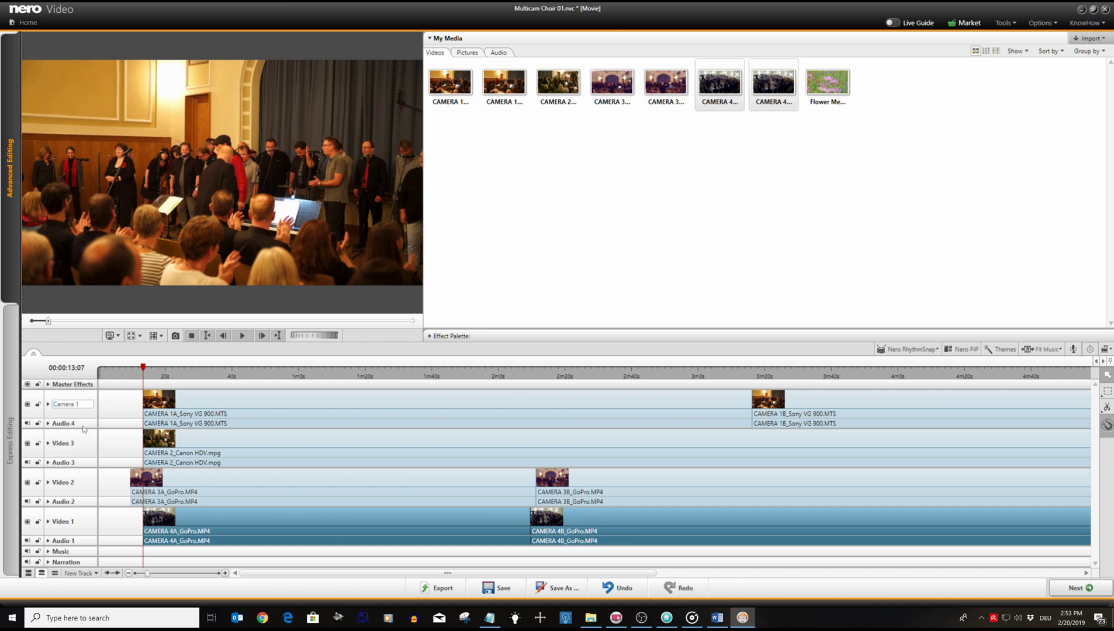
{"action": "right_click", "coordinate": [82, 425]}
{"action": "left_click", "coordinate": [93, 443]}
{"action": "type", "text": "Audio 1"}
{"action": "right_click", "coordinate": [76, 444]}
{"action": "left_click", "coordinate": [89, 459]}
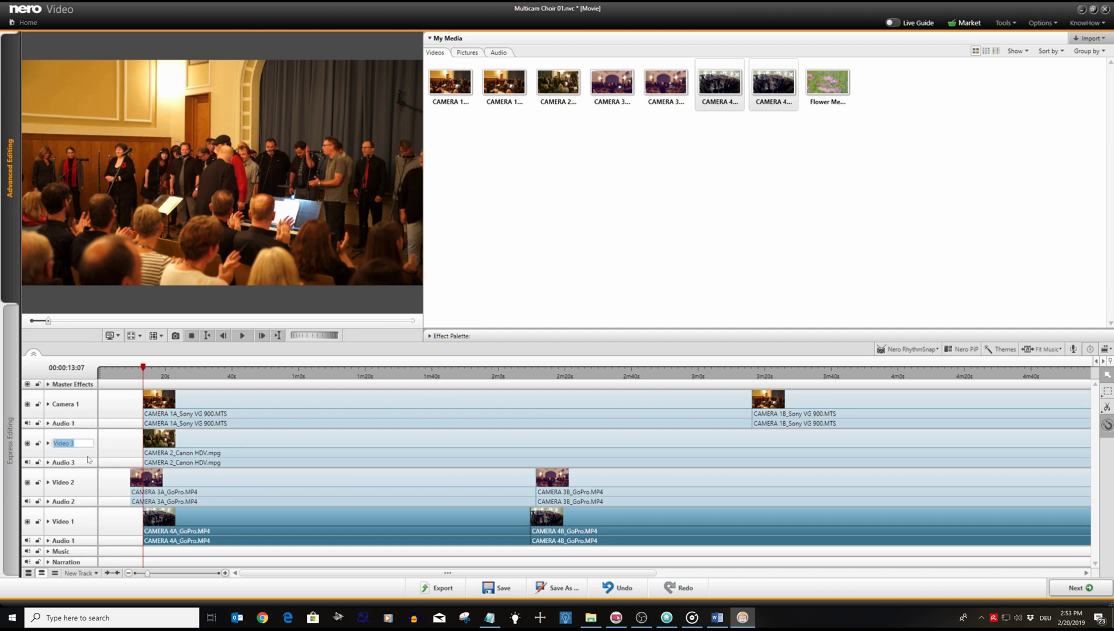
{"action": "type", "text": "Camera 2"}
{"action": "right_click", "coordinate": [88, 460]}
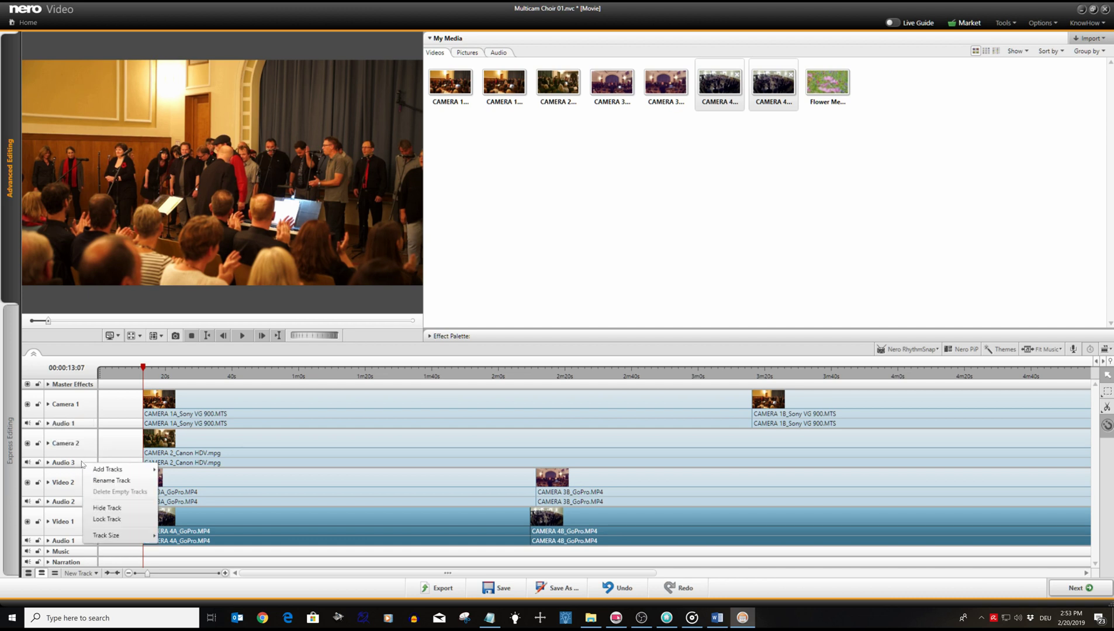
{"action": "left_click", "coordinate": [98, 478]}
{"action": "key", "text": "BackSpace"}
{"action": "type", "text": "2"}
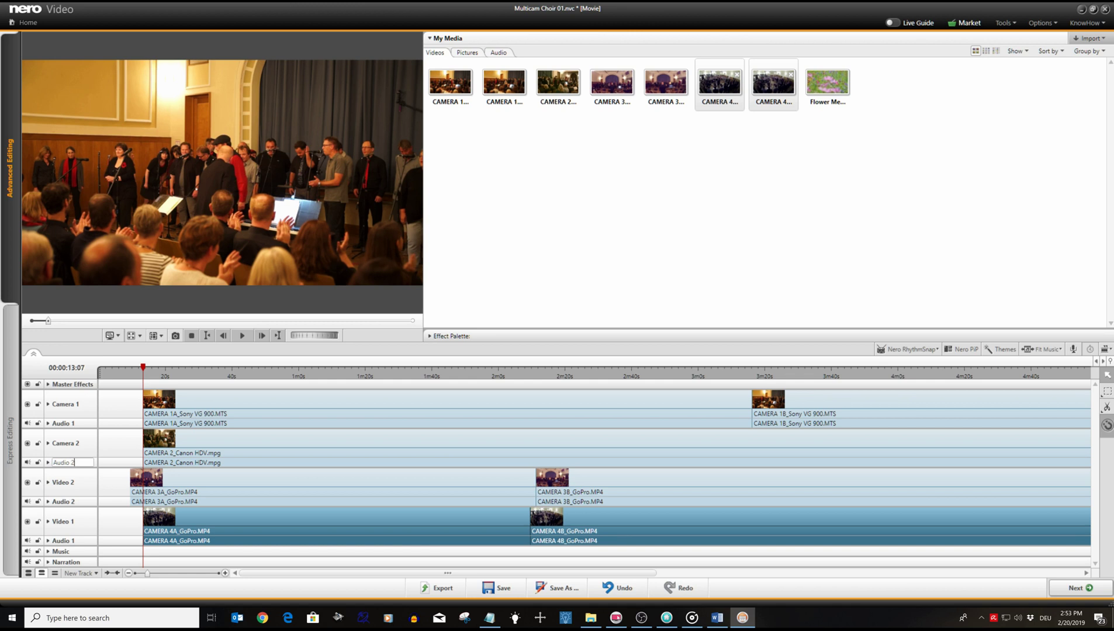
Rename the next tracks Camera 3, Audio 3 and Camera 4
{"action": "right_click", "coordinate": [75, 482]}
{"action": "left_click", "coordinate": [86, 503]}
{"action": "type", "text": "Camera 3"}
{"action": "right_click", "coordinate": [82, 504]}
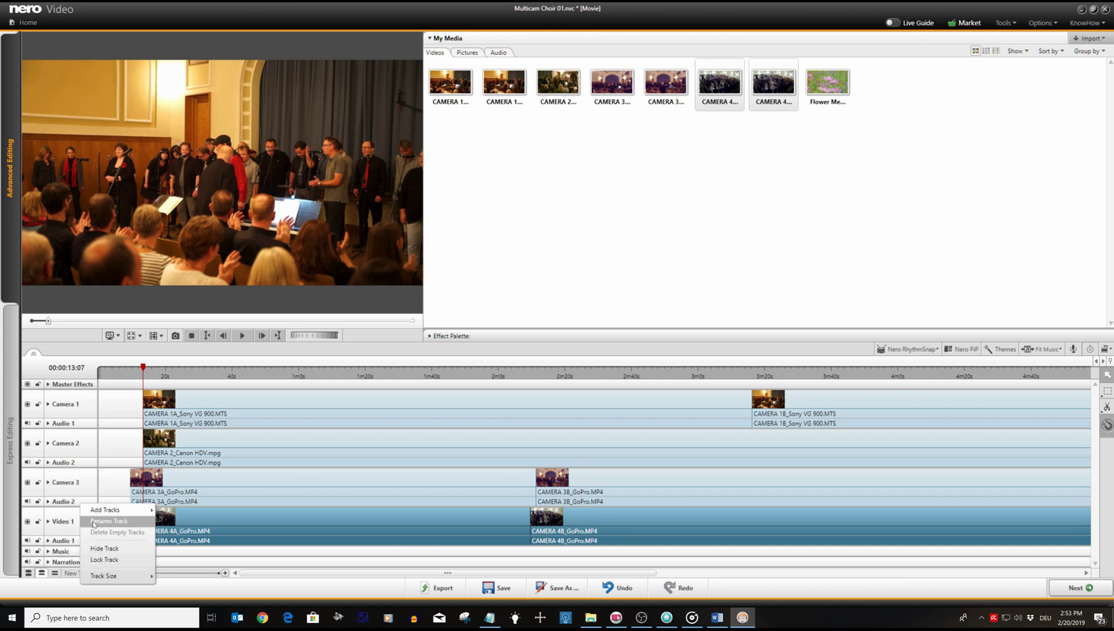
{"action": "left_click", "coordinate": [93, 522]}
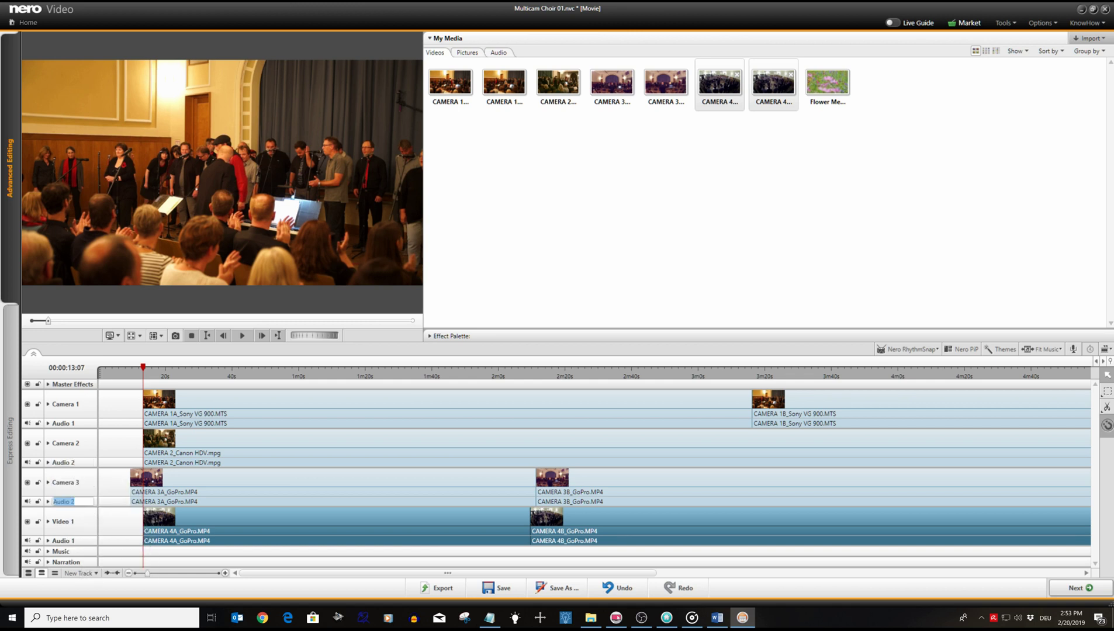
{"action": "type", "text": "3"}
{"action": "right_click", "coordinate": [75, 525]}
{"action": "left_click", "coordinate": [87, 545]}
{"action": "key", "text": "BackSpace"}
{"action": "key", "text": "BackSpace"}
{"action": "key", "text": "BackSpace"}
{"action": "key", "text": "BackSpace"}
{"action": "key", "text": "BackSpace"}
{"action": "type", "text": "Camera 4"}
Rename the bottom audio track and rename the Music track to Master Audio
{"action": "right_click", "coordinate": [70, 542]}
{"action": "left_click", "coordinate": [88, 478]}
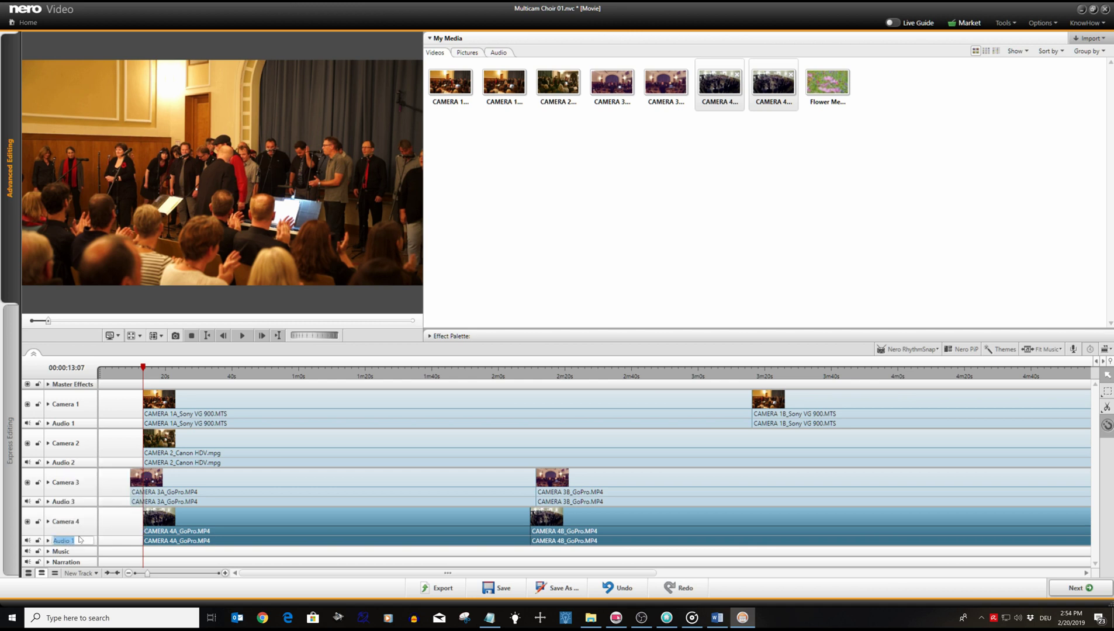
{"action": "right_click", "coordinate": [73, 553]}
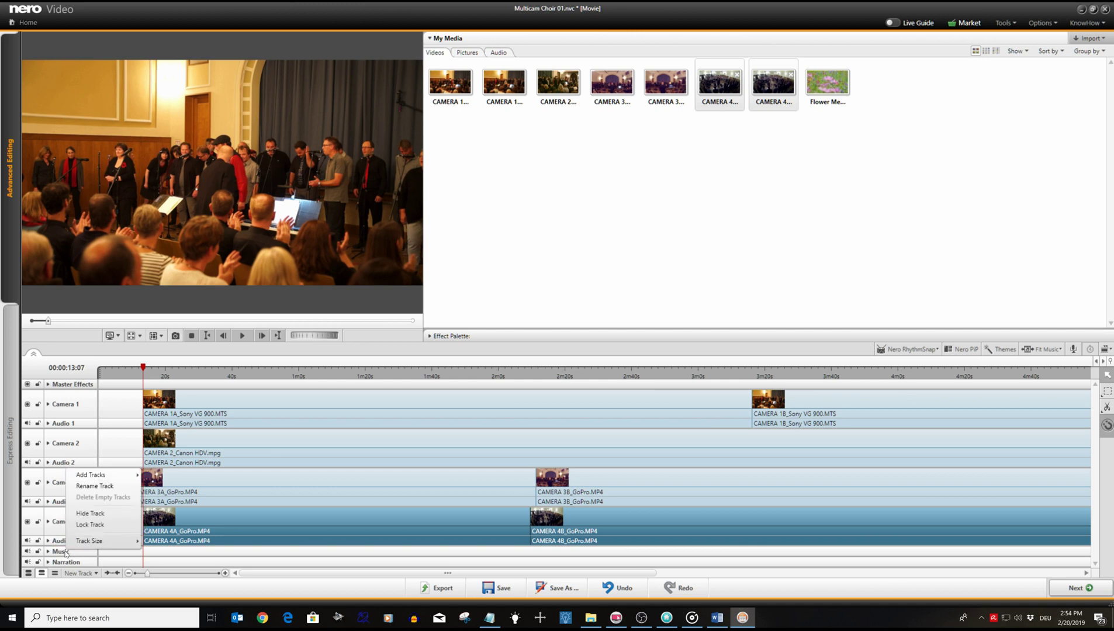
{"action": "left_click", "coordinate": [85, 487]}
{"action": "type", "text": "Master Audio"}
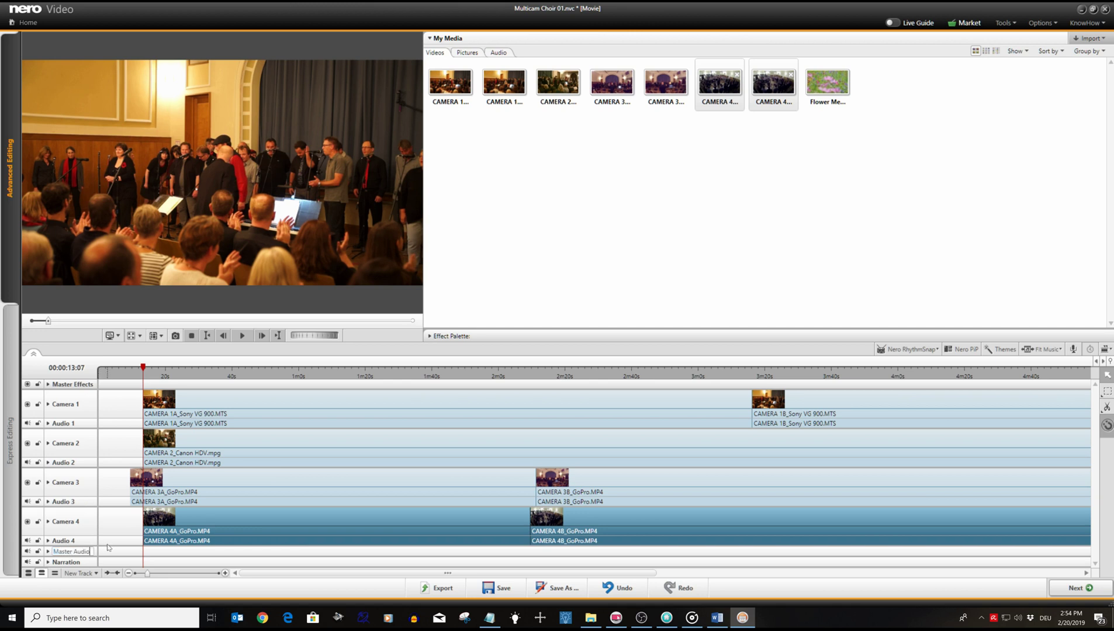
{"action": "key", "text": "Return"}
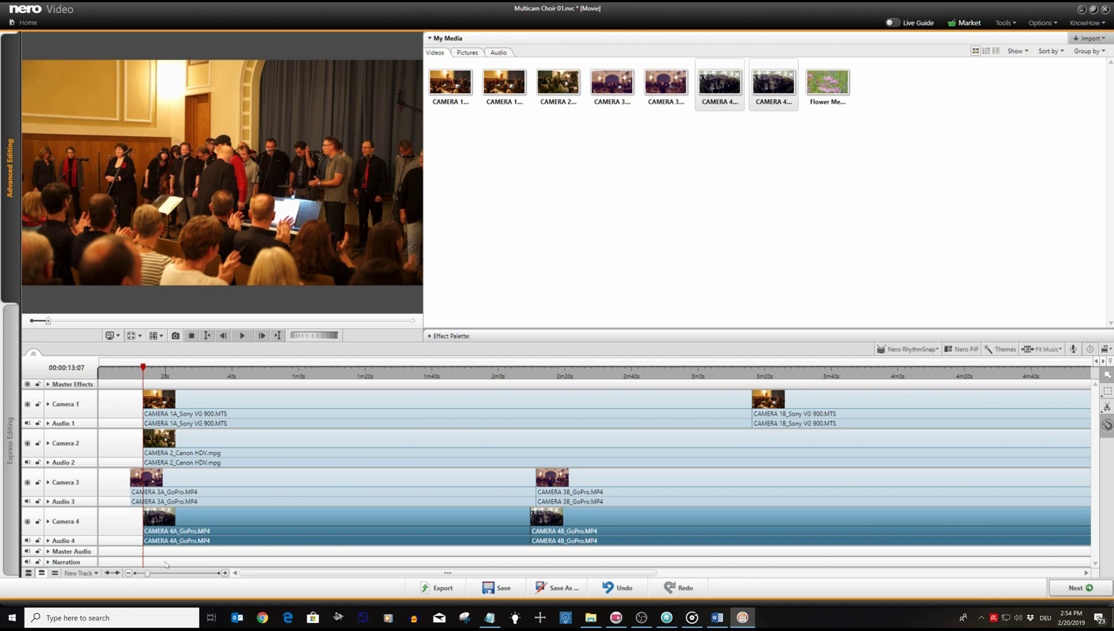
Switch to the extended timeline view and enlarge the timeline to show all four camera tracks
{"action": "left_click", "coordinate": [29, 575]}
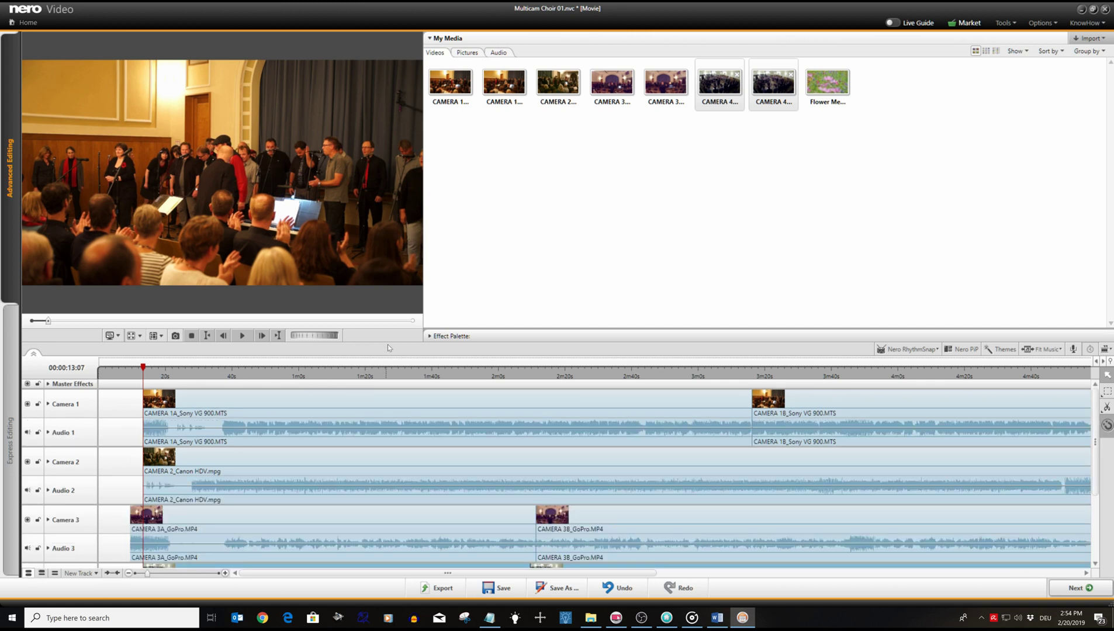
{"action": "left_click_drag", "start_coordinate": [387, 336], "coordinate": [385, 287]}
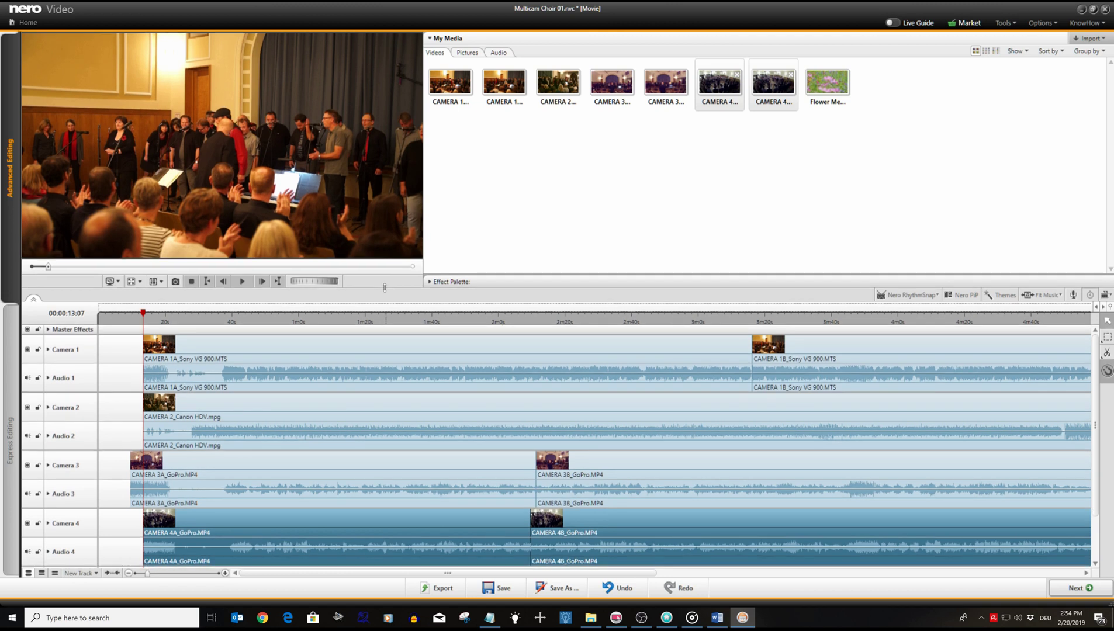
{"action": "left_click_drag", "start_coordinate": [224, 320], "coordinate": [143, 320]}
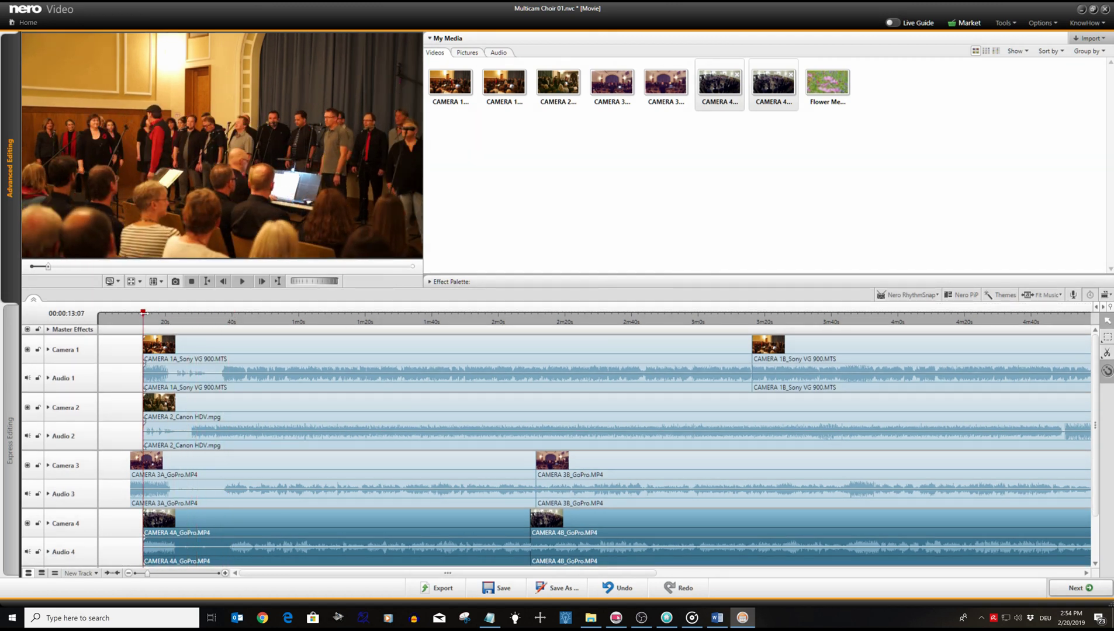
Save the project as Multicam Choir 01, replacing the existing file
{"action": "left_click", "coordinate": [558, 588]}
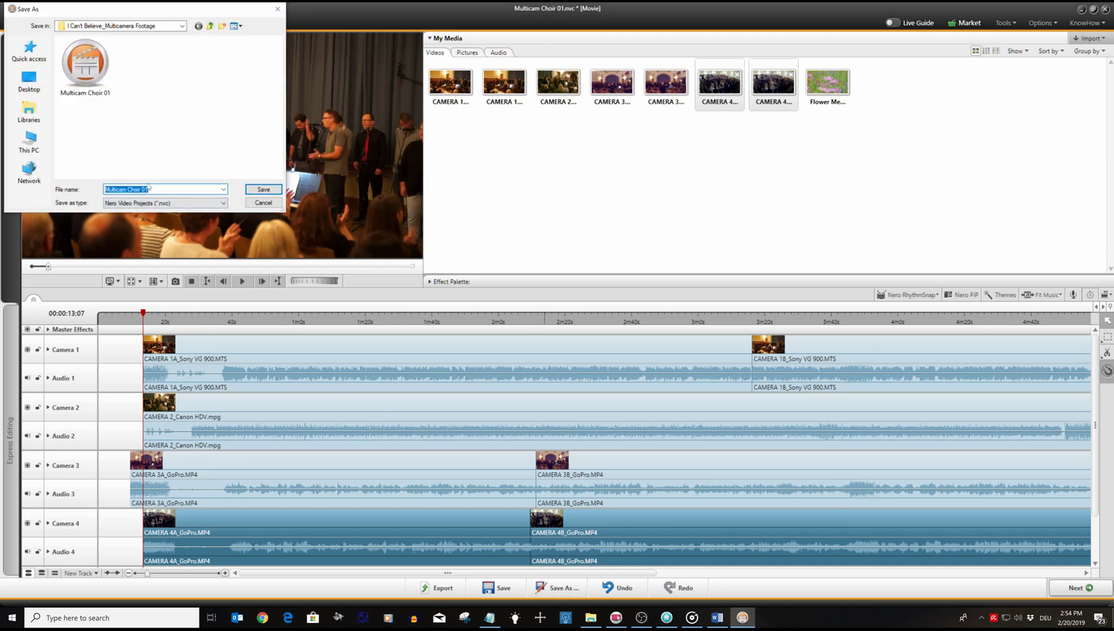
{"action": "left_click", "coordinate": [264, 190]}
{"action": "left_click", "coordinate": [573, 308]}
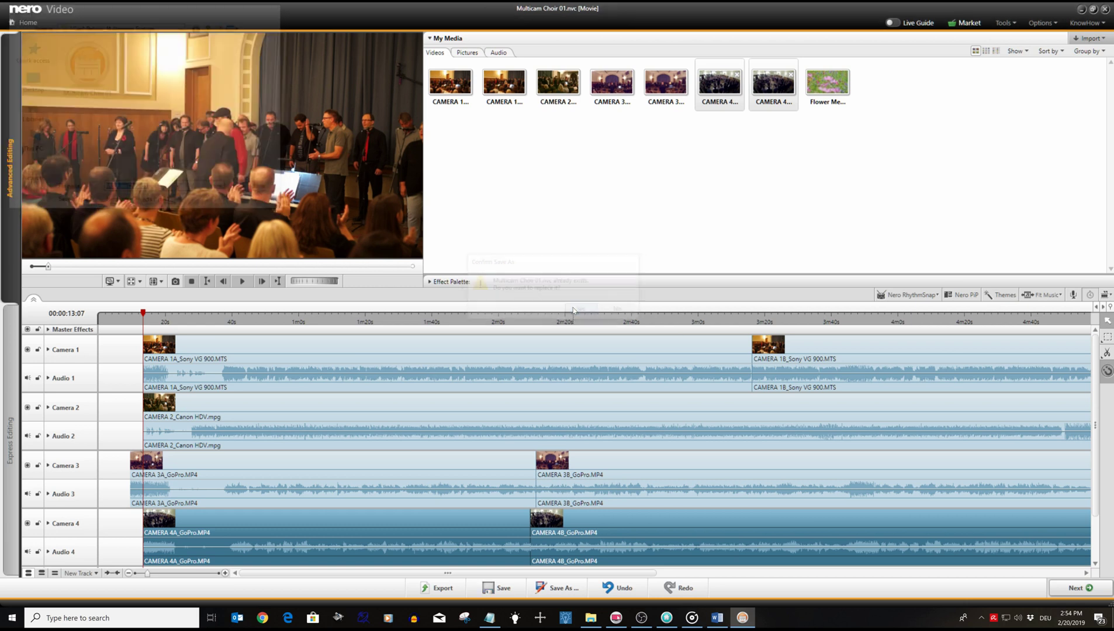